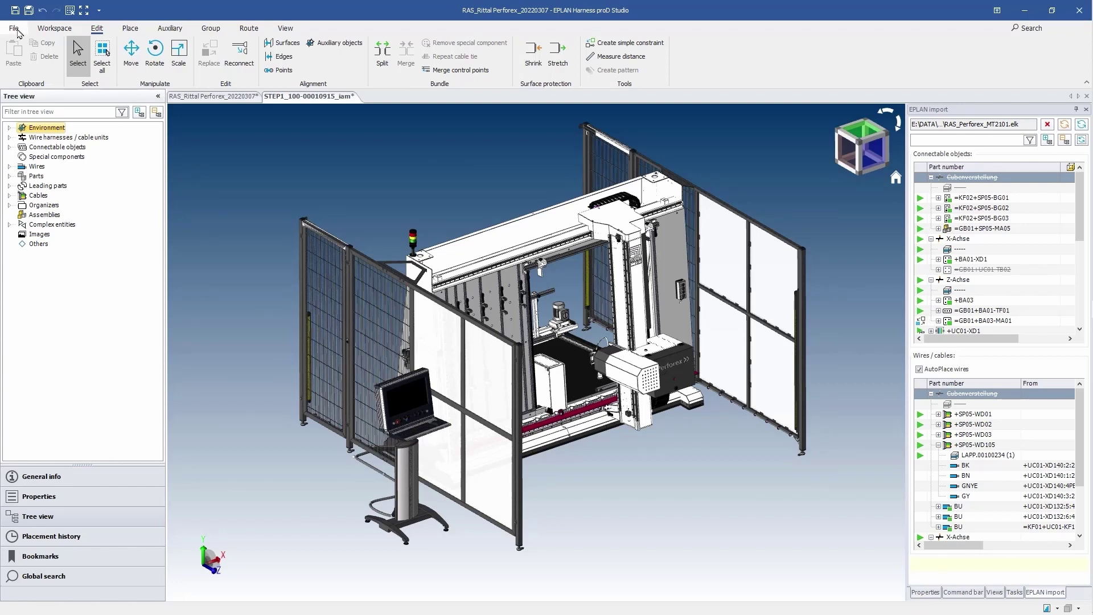
Step: Import the RAS_Perforex_MT2101 project from EPLAN Platform, including wire harnesses and layout spaces
left_click(45, 29)
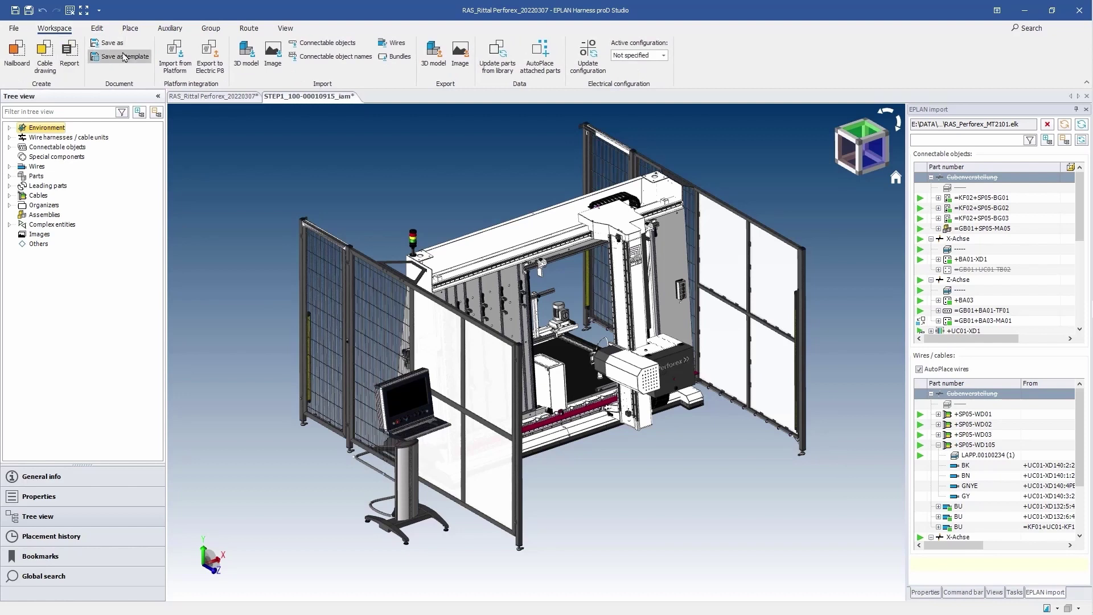
left_click(173, 61)
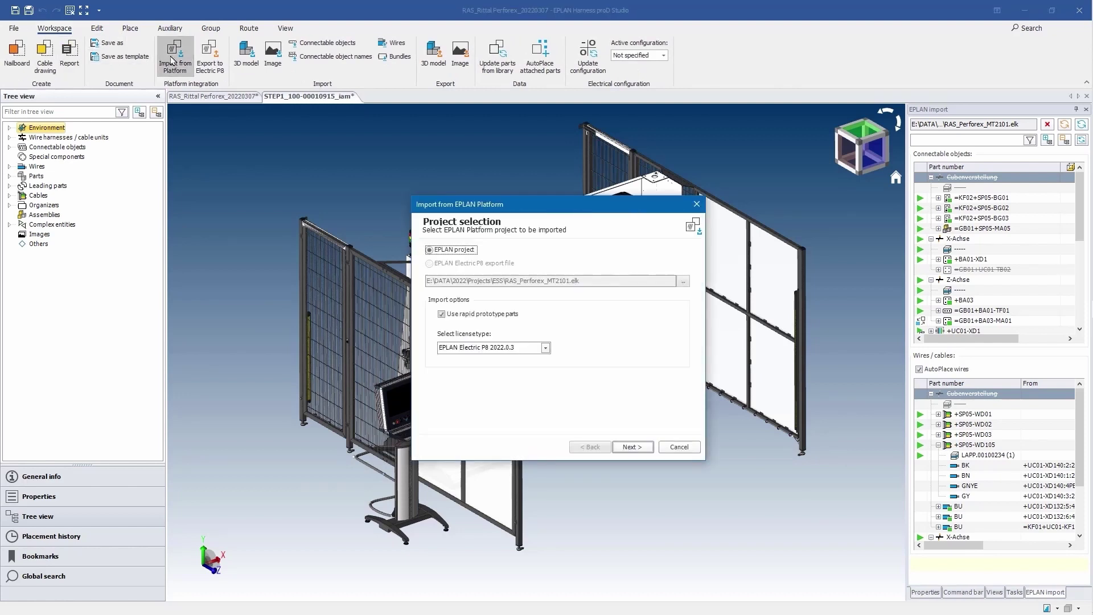
key("Return")
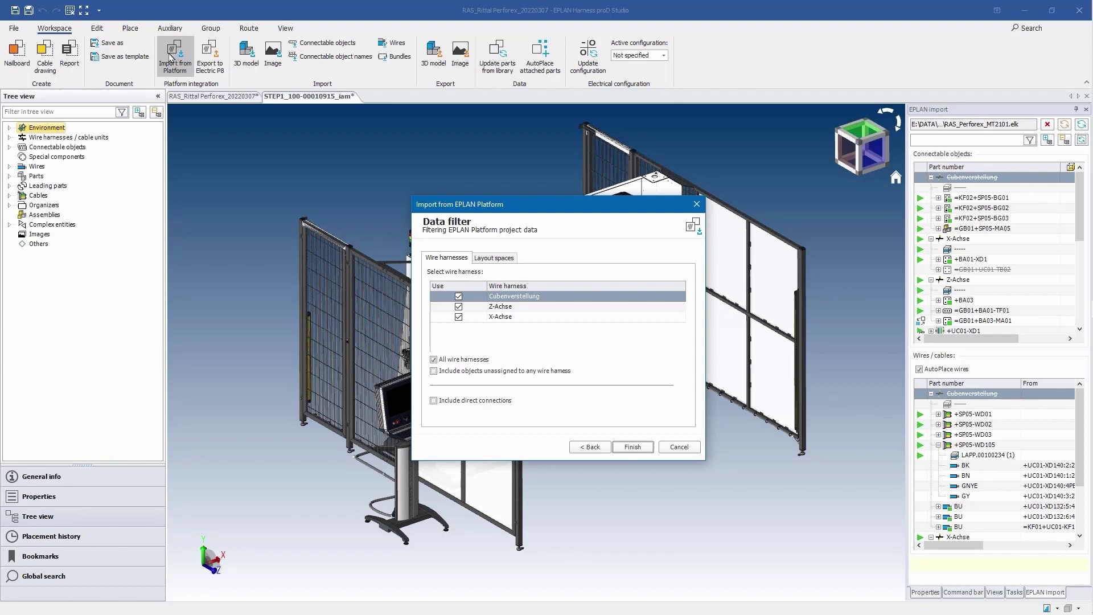
key("ctrl+Tab")
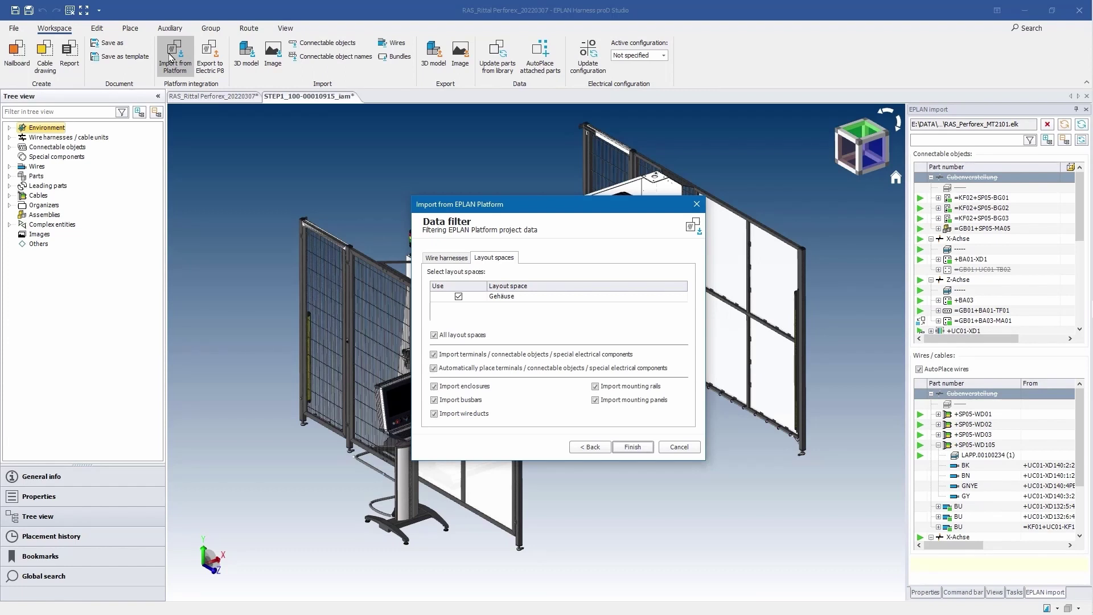
key("Return")
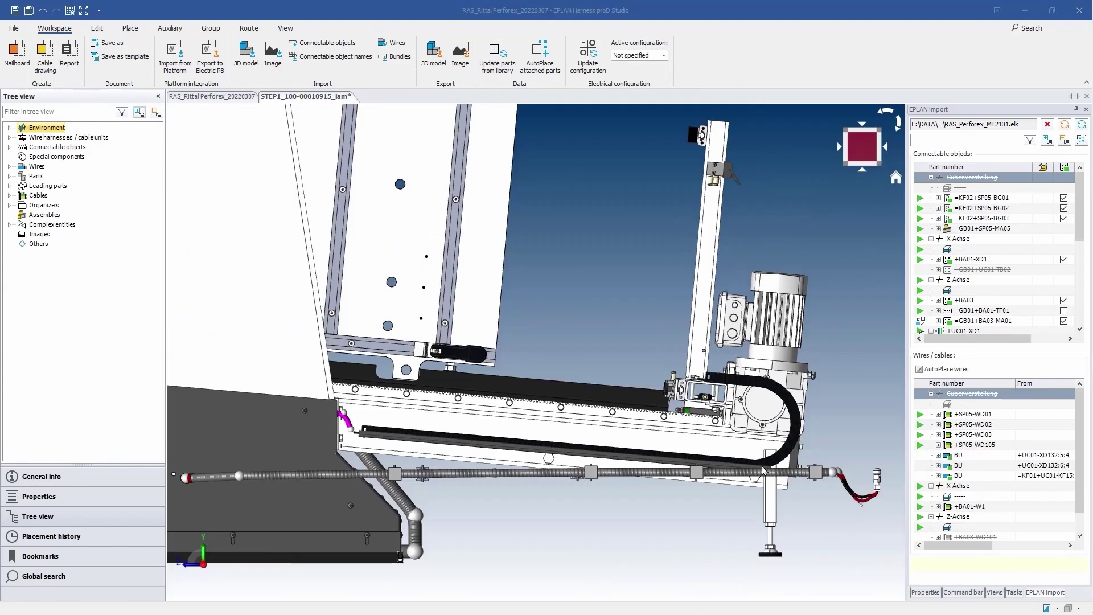
Step: Place the drive motor at its mount on the axis beside the energy chain
left_click(919, 230)
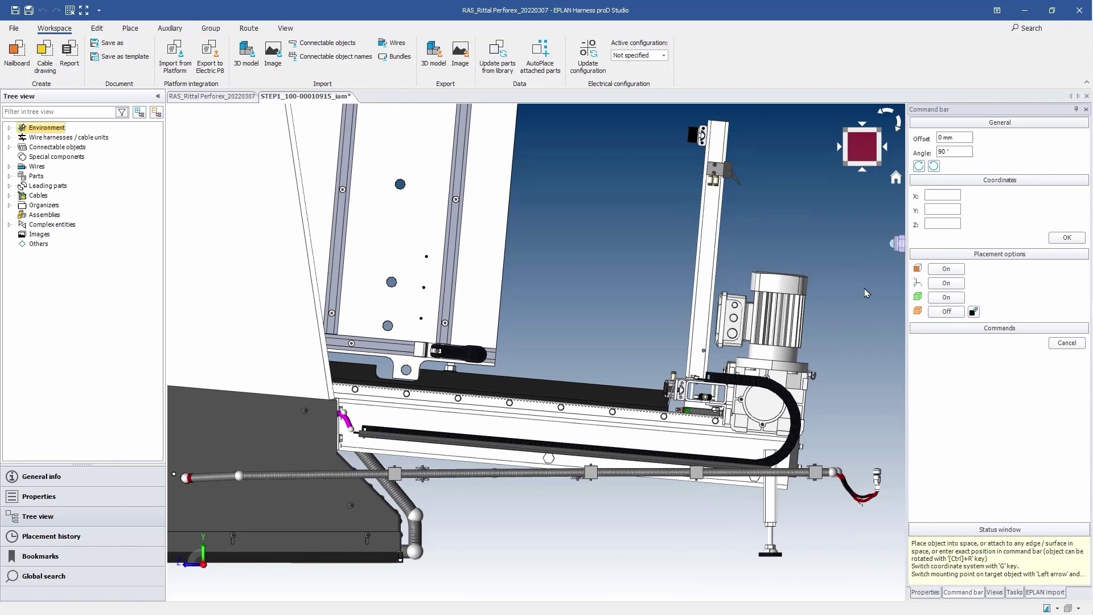
left_click(734, 321)
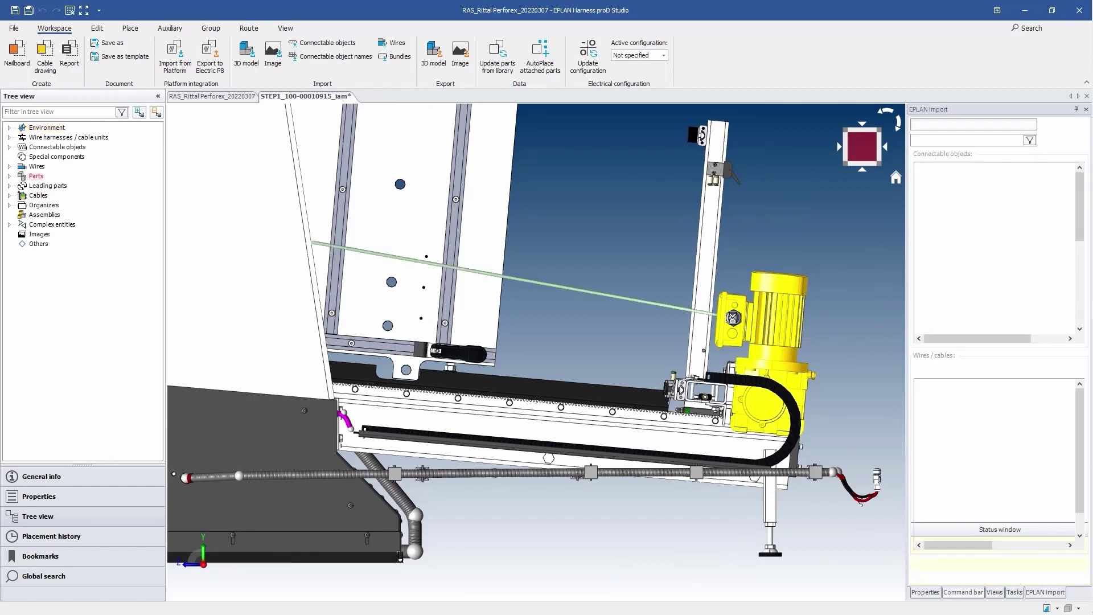
left_click(786, 578)
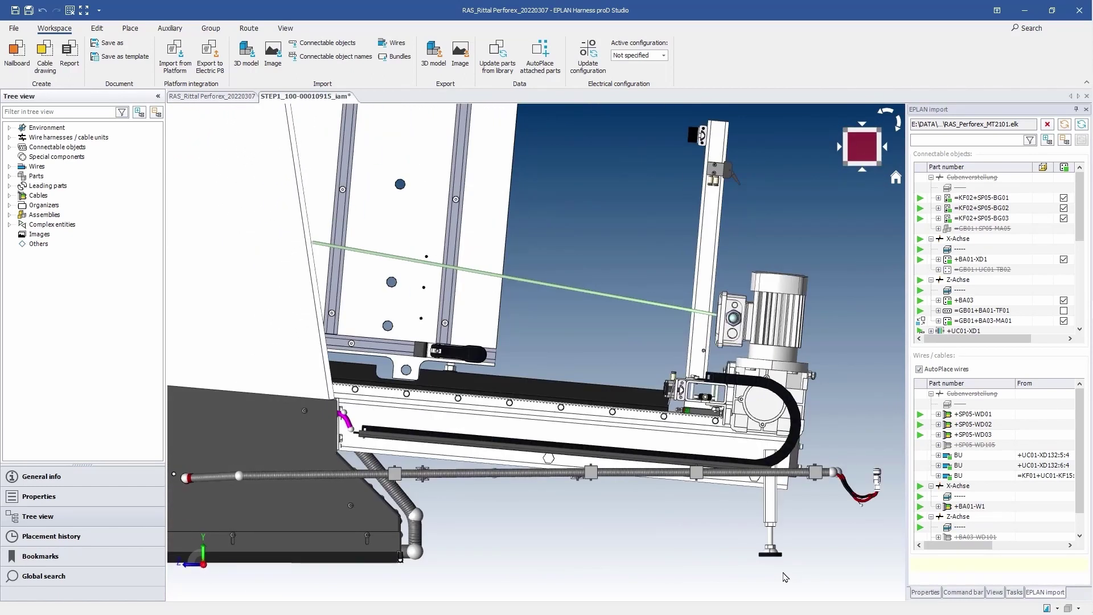
Step: Draw a bundle path from the energy chain, bending above it, to the motor's cable gland
key("b")
left_click(374, 430)
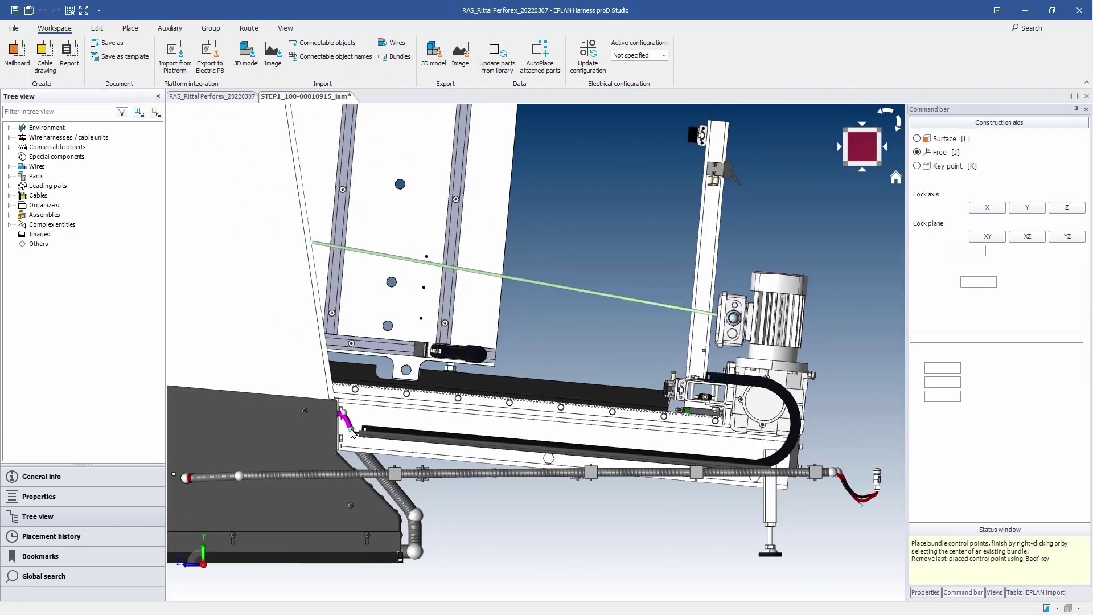
left_click(1067, 236)
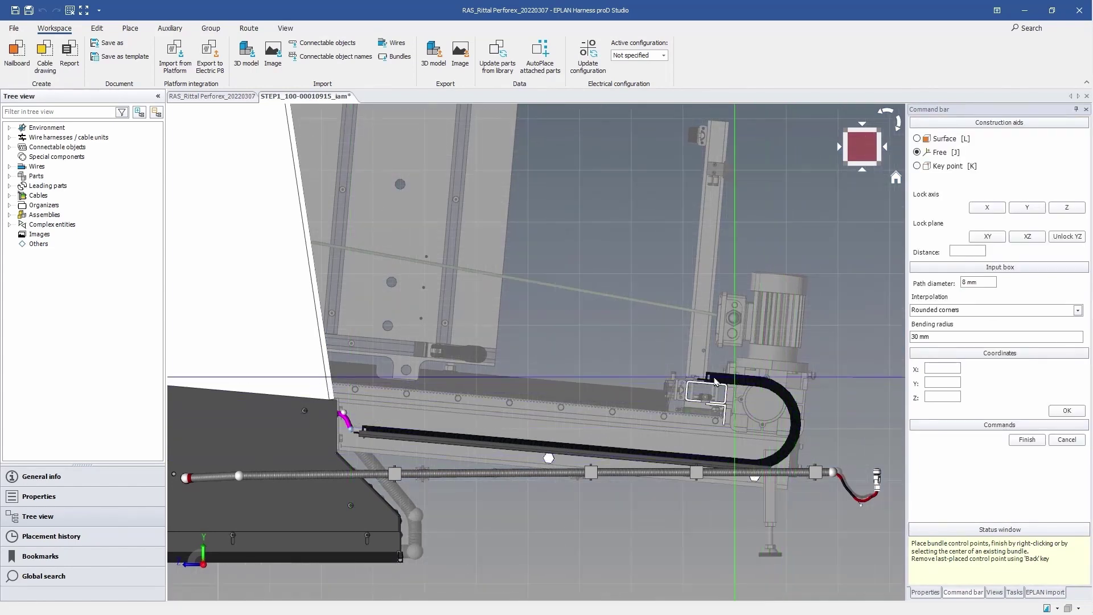
left_click(676, 312)
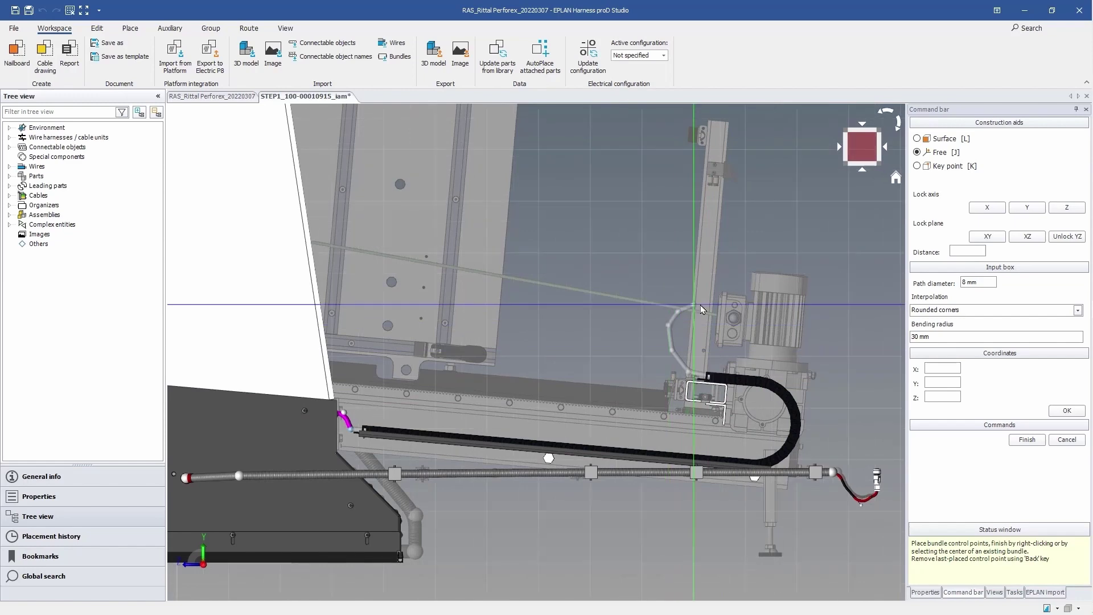
scroll(733, 318, "up", 5)
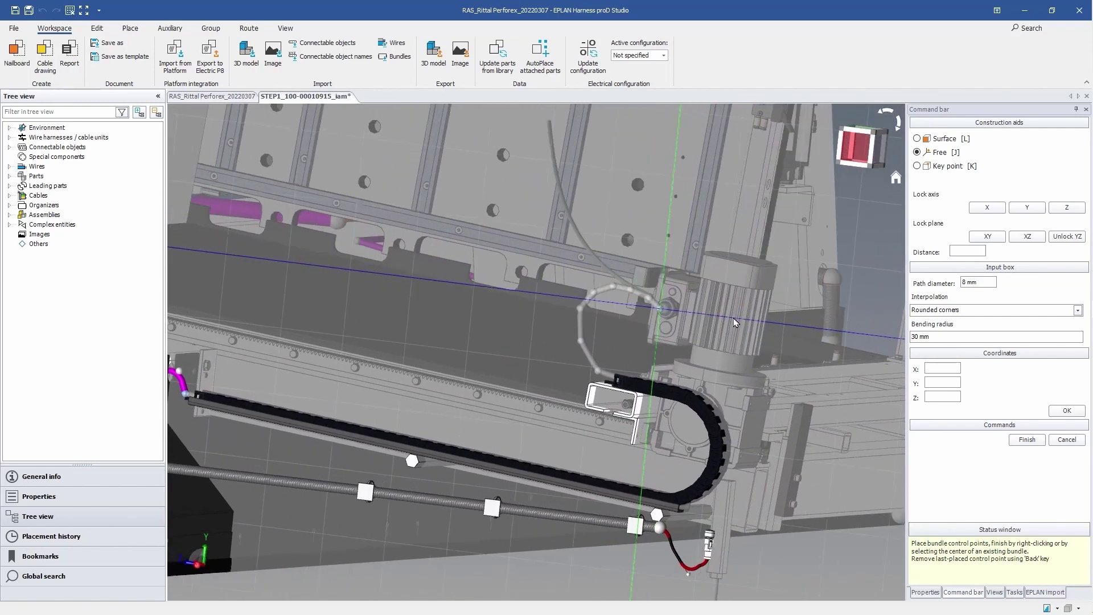
scroll(734, 317, "up", 5)
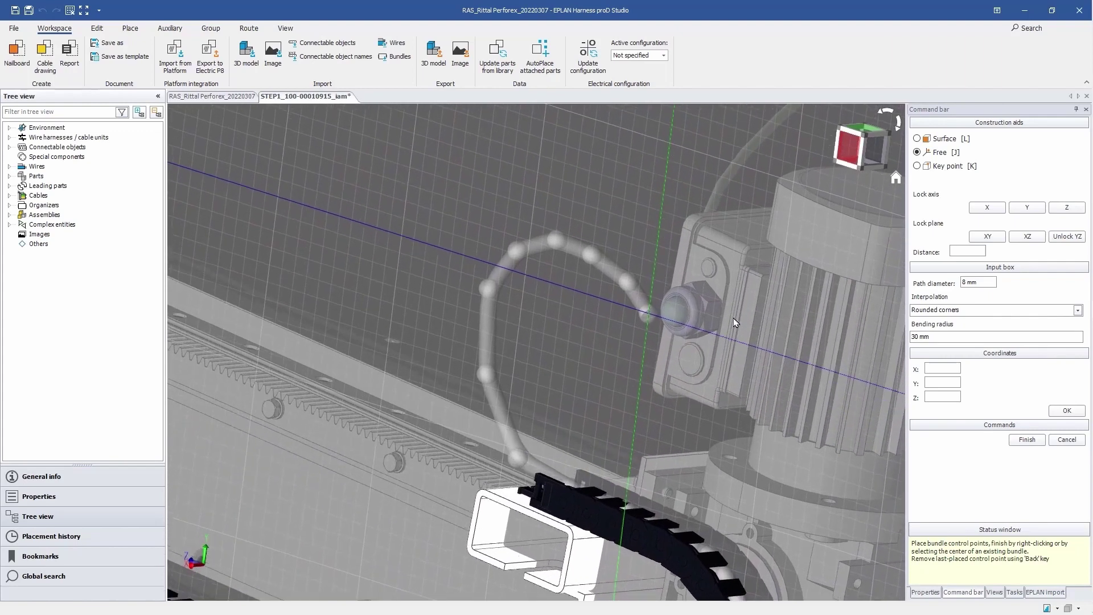
scroll(734, 318, "down", 2)
left_click(987, 207)
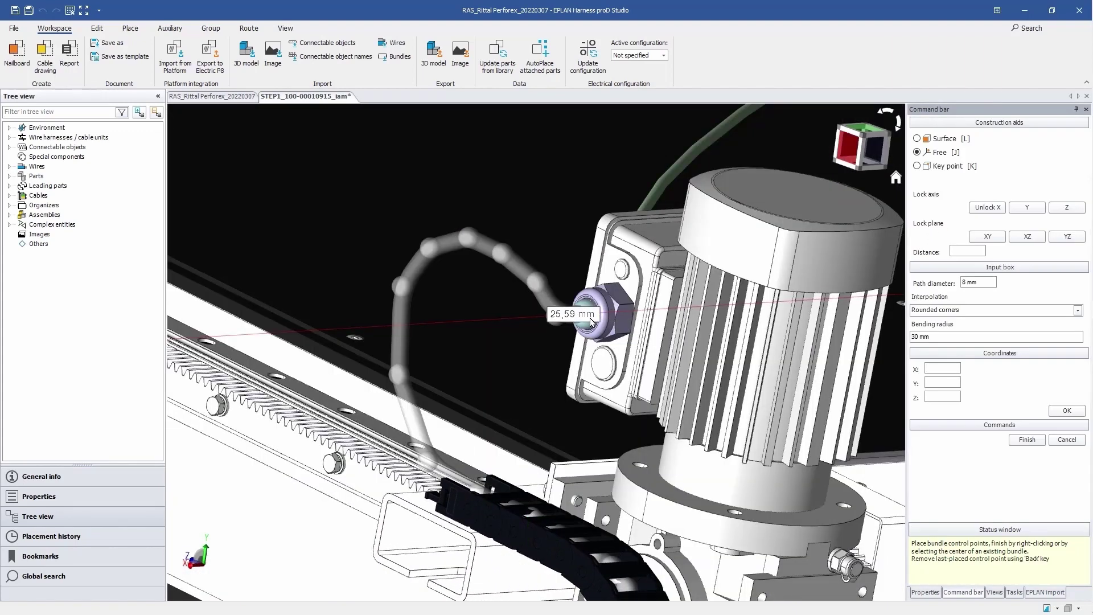
scroll(593, 323, "up", 3)
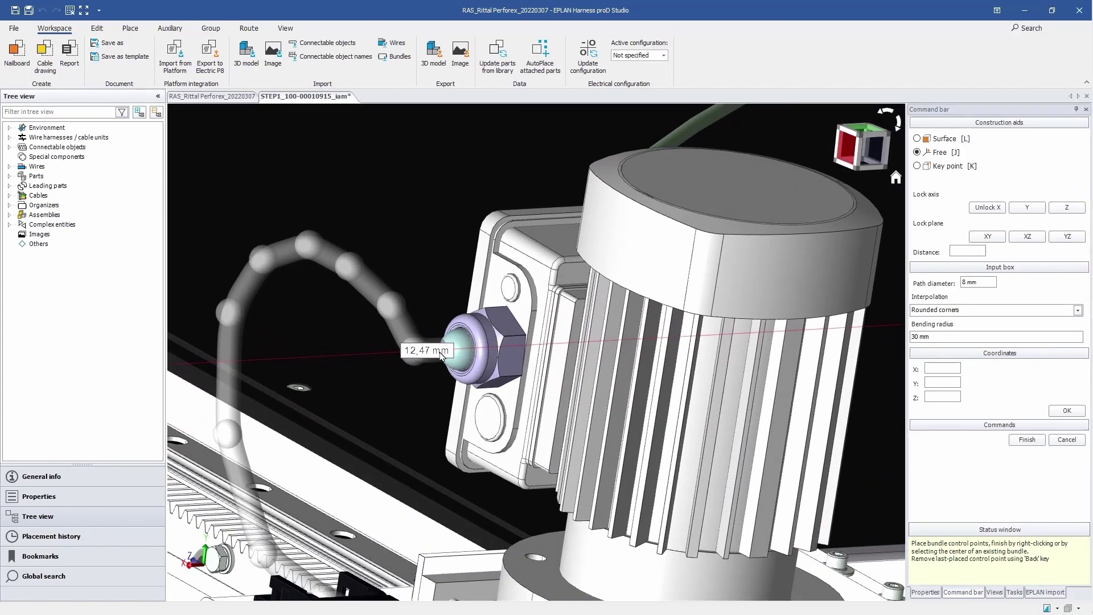
left_click(441, 357)
scroll(441, 357, "down", 3)
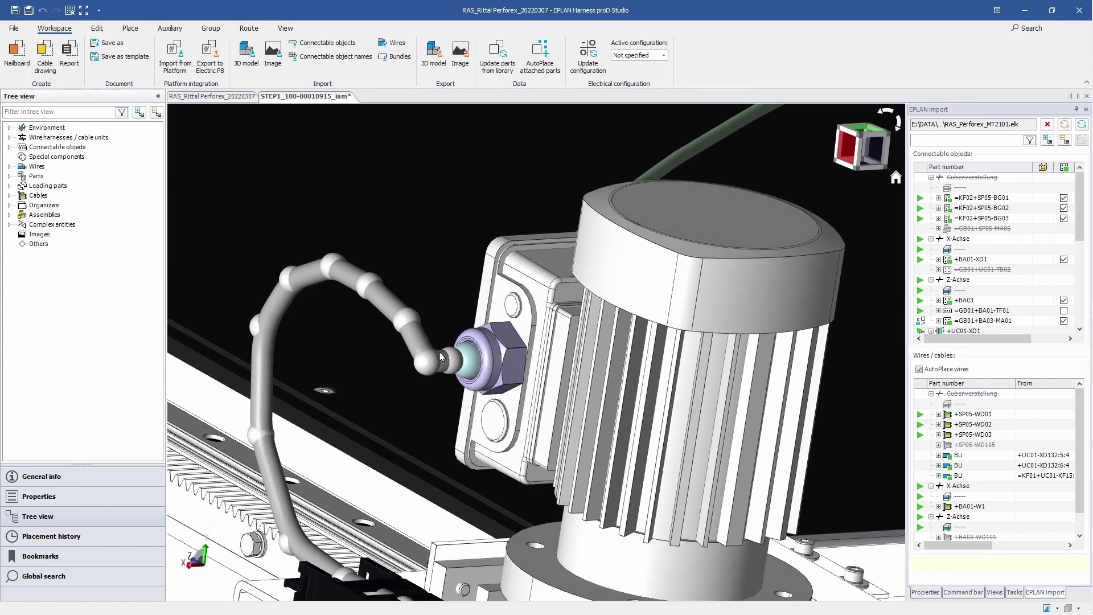
scroll(441, 357, "down", 6)
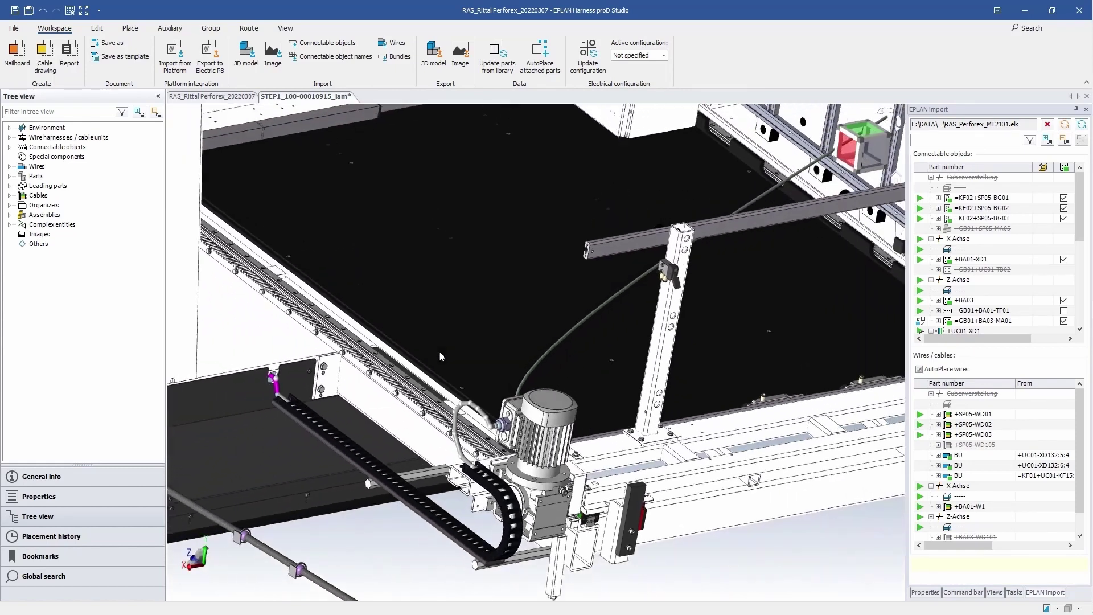
Step: Orbit the view slightly and bring up the Route functions for cable +SP05-WD105
middle_click_drag(441, 357, 496, 360)
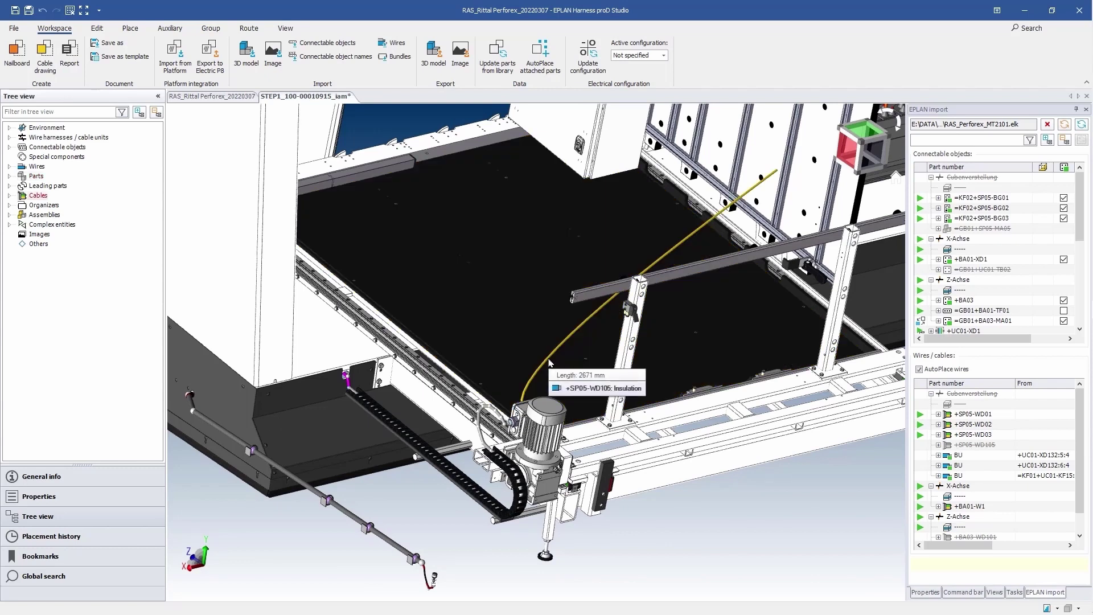
left_click(249, 28)
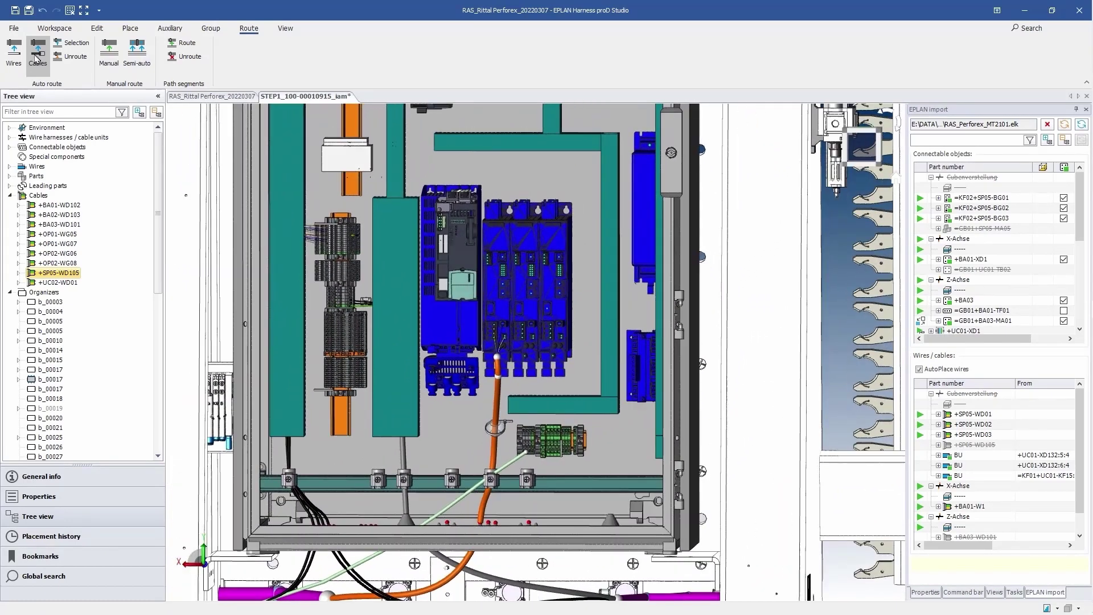
Step: Route cable +SP05-WD105 along path segments, starting from the leading path's start point
left_click(183, 42)
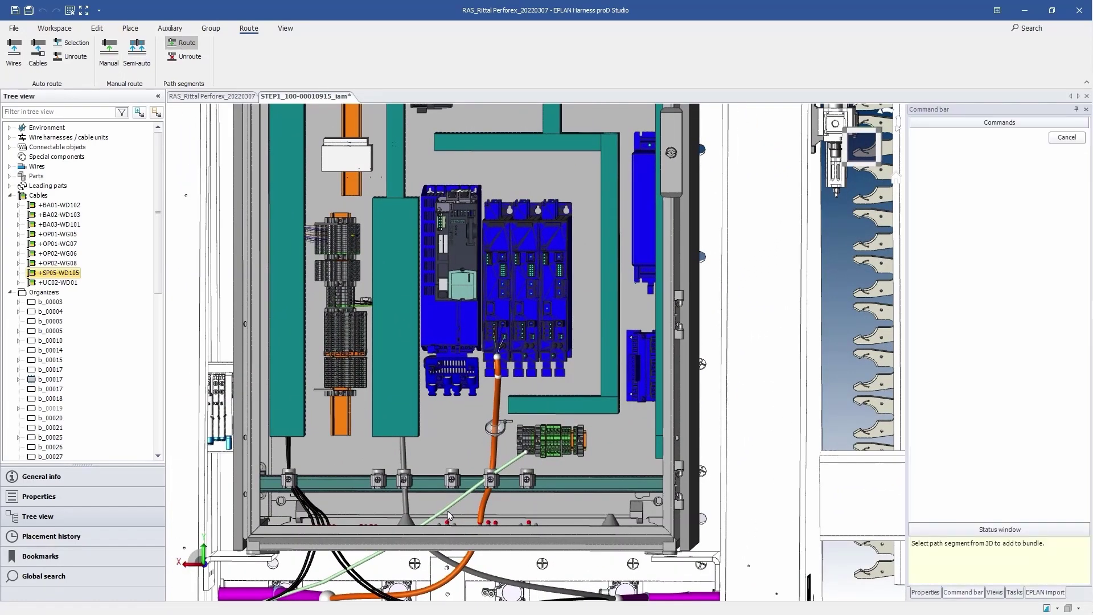
left_click(530, 525)
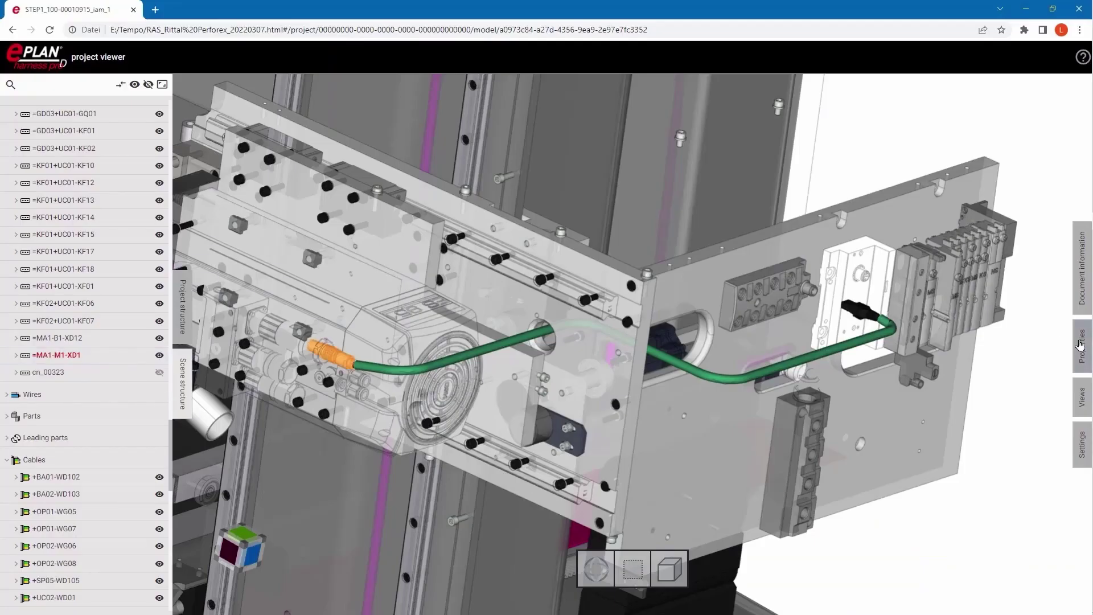
Step: Inspect the properties of motor connector =MA1-M1-XD1 and the routed green cable
left_click(1080, 343)
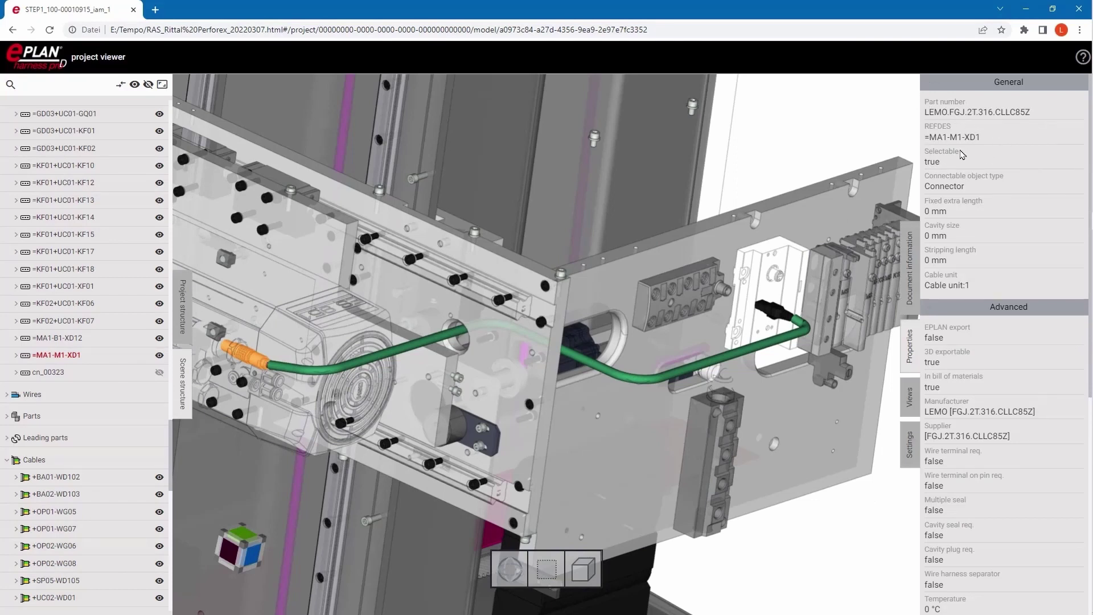
left_click(399, 354)
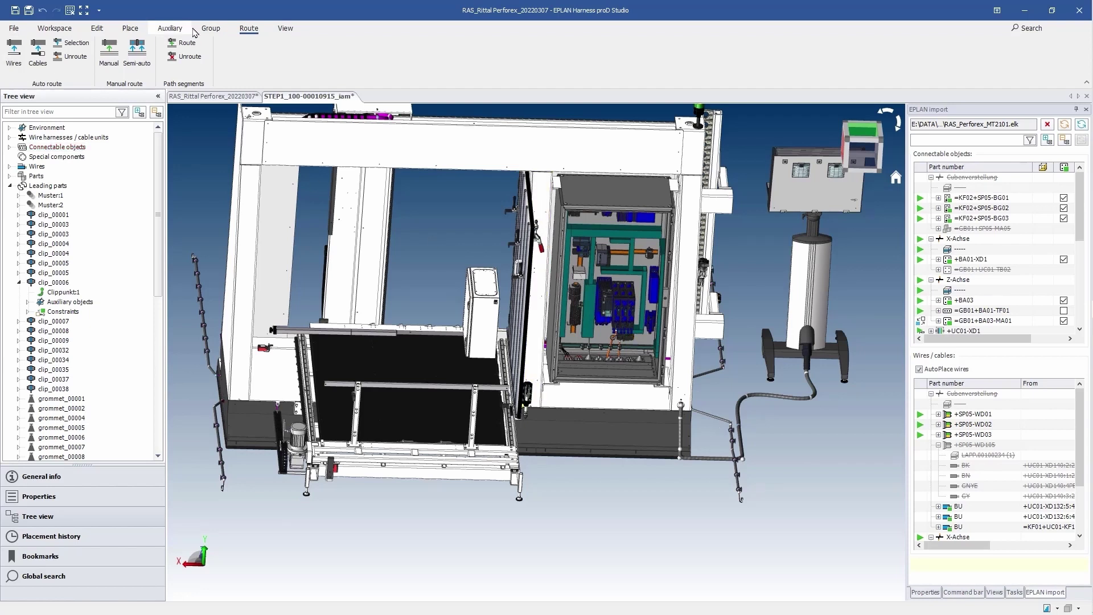
Step: Start a new cable drawing, adjust its naming options and base it on template ESS_003_TMP.hxct
left_click(211, 29)
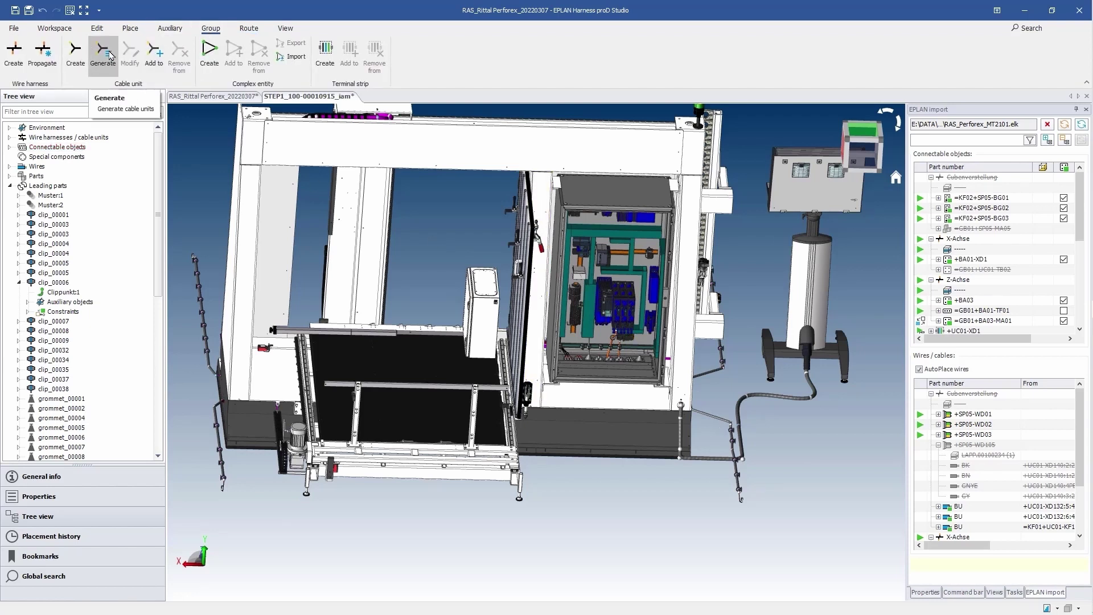
left_click(55, 28)
left_click(45, 56)
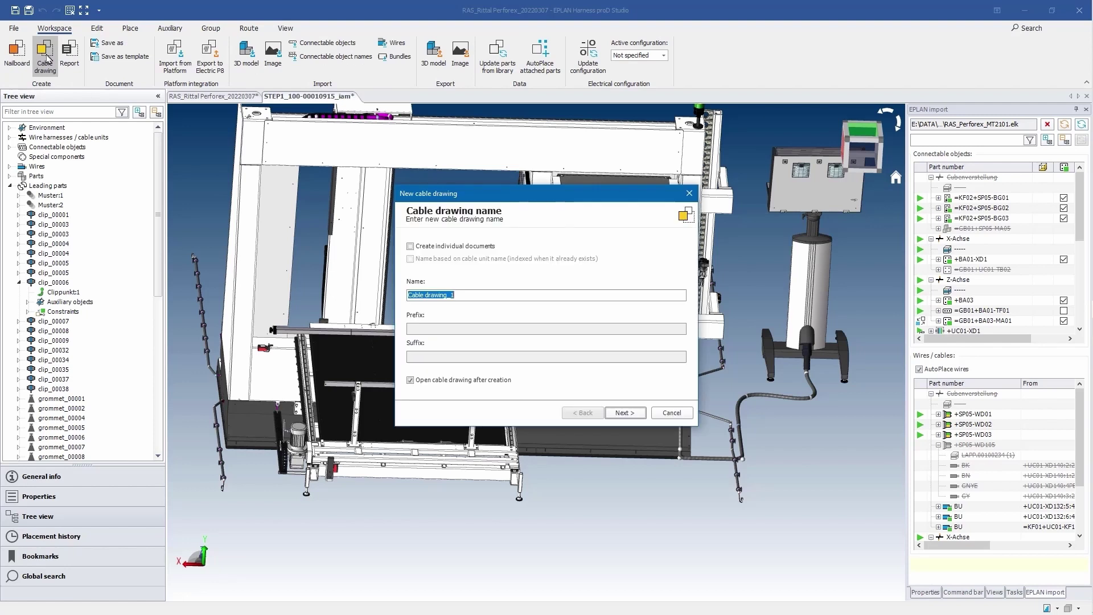
left_click(416, 248)
left_click(448, 263)
left_click(625, 412)
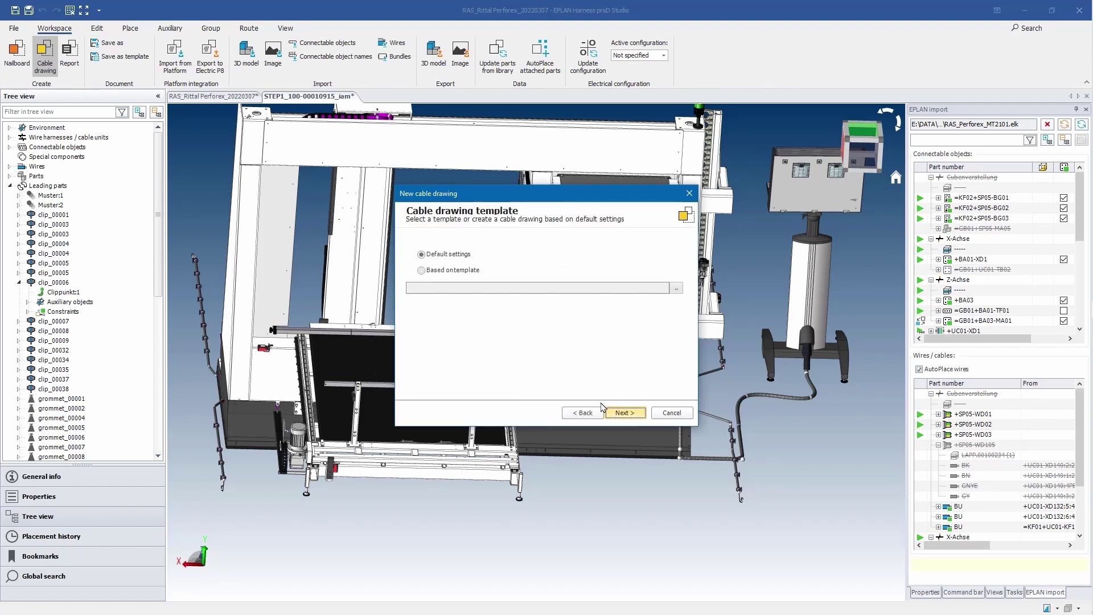
left_click(676, 288)
left_click(513, 320)
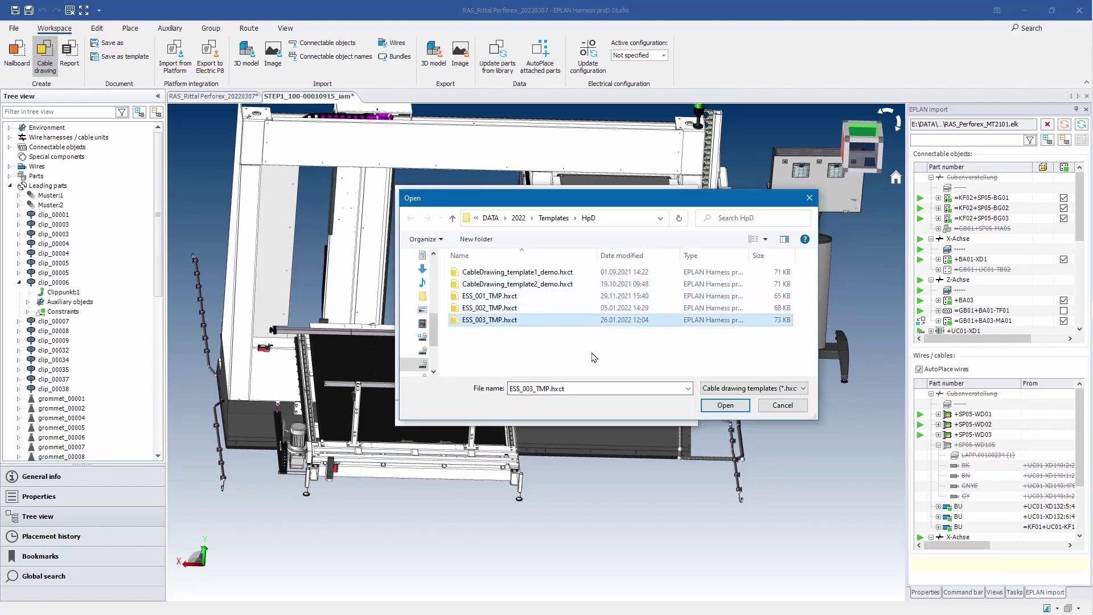
left_click(726, 405)
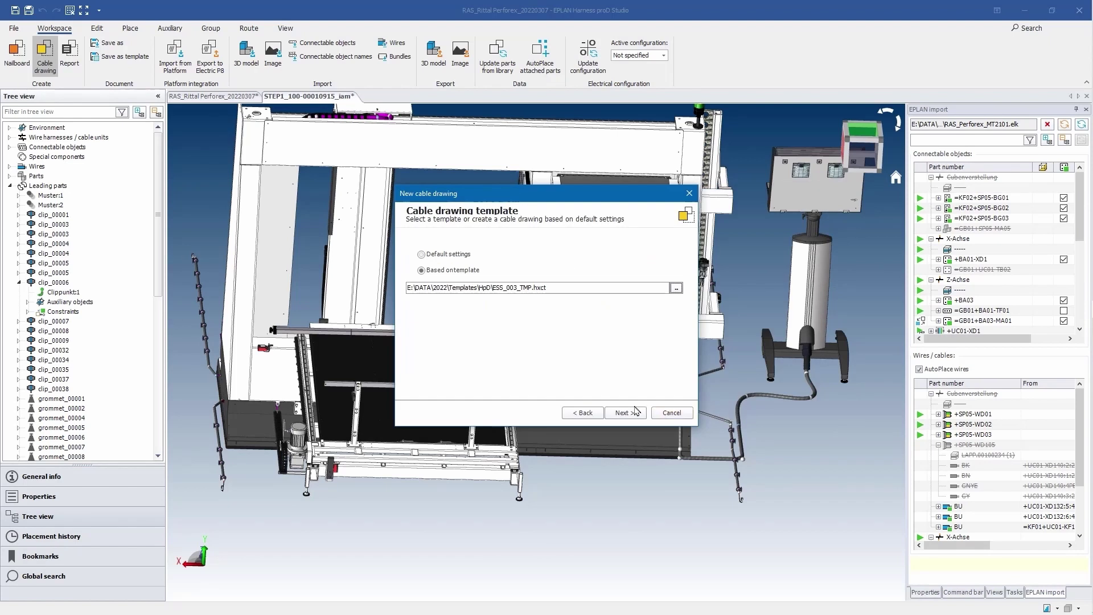
Step: Include cable unit +SP05-WD105 and generate the cable drawing
left_click(625, 412)
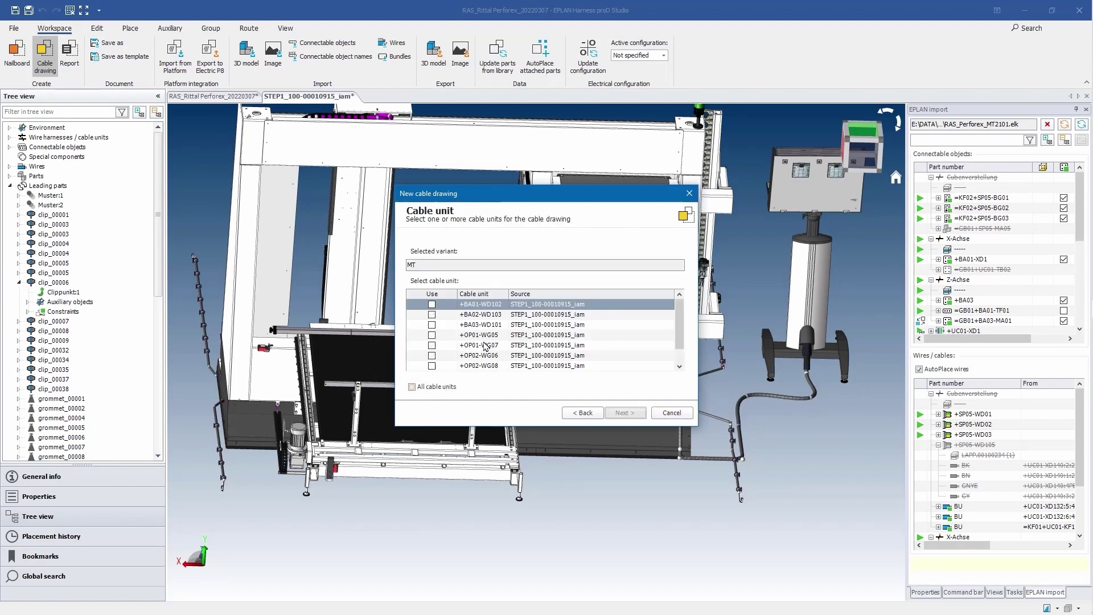
scroll(541, 359, "down", 1)
left_click(431, 355)
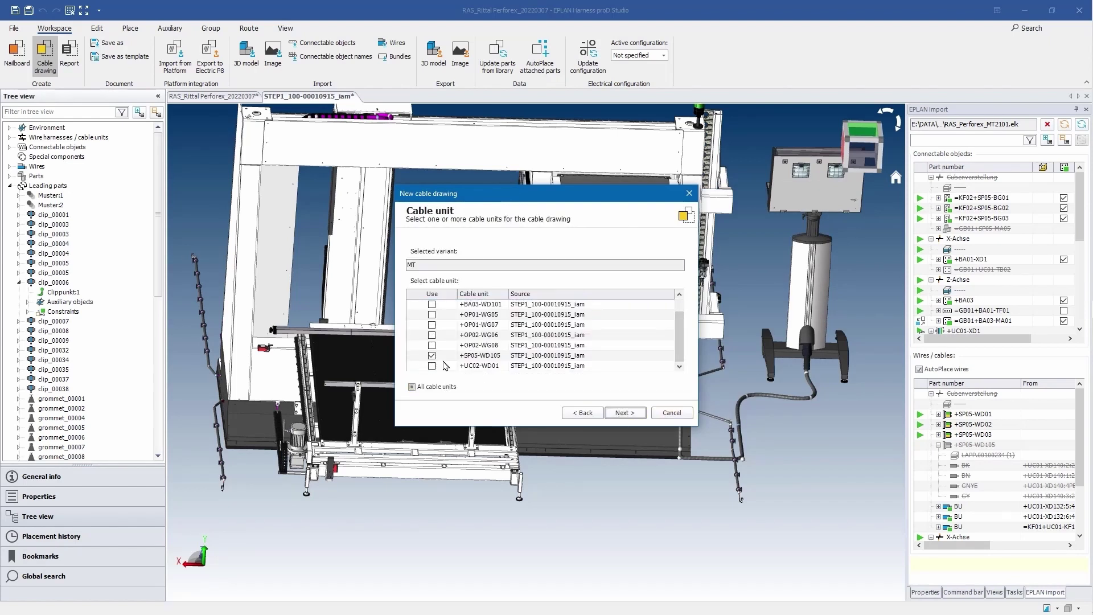
left_click(624, 413)
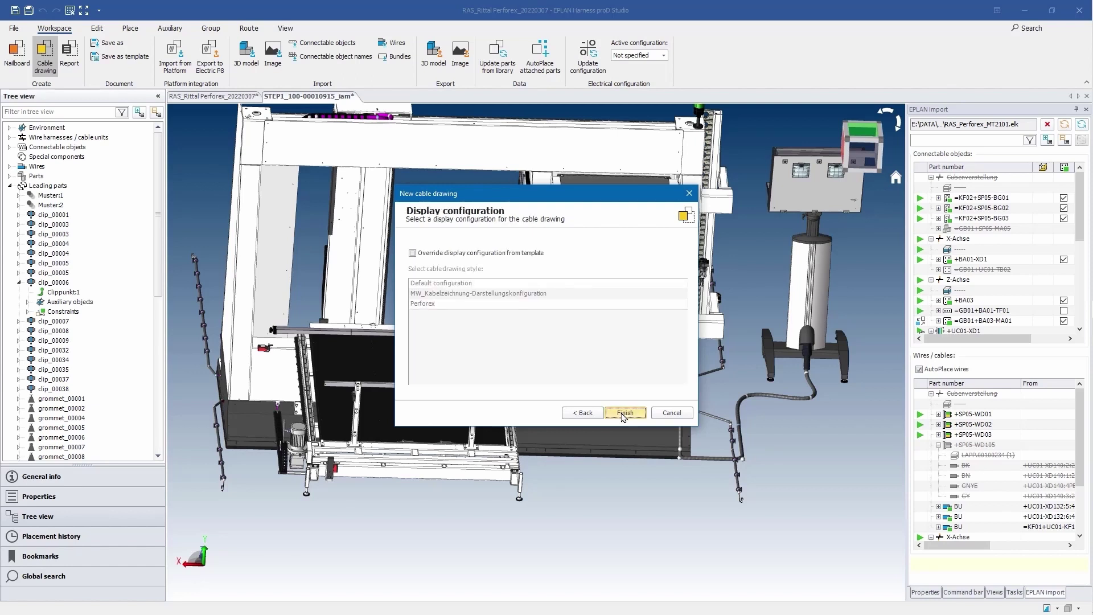
left_click(624, 412)
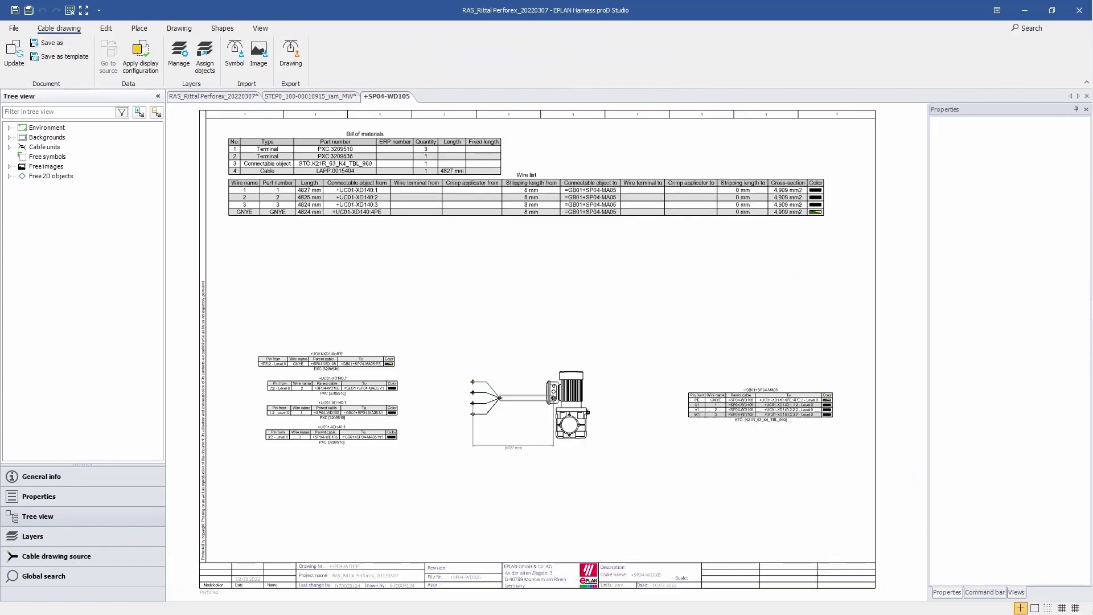